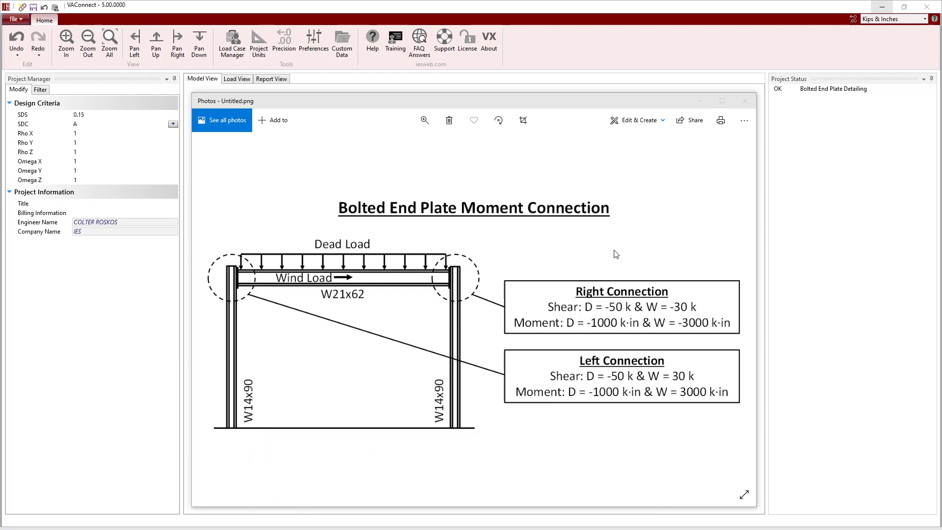
- Set the supported beam to a W21X62 section with A992 Grade 50 material
click(744, 101)
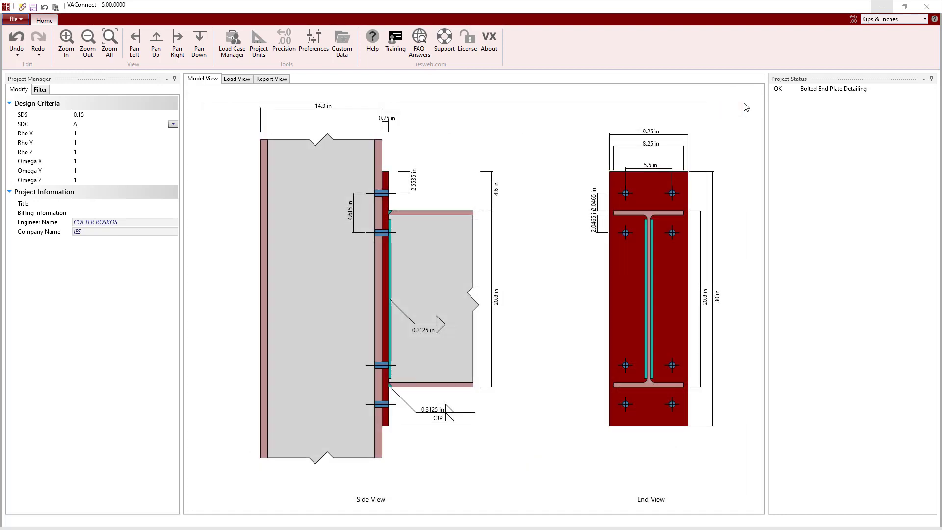
click(436, 242)
click(173, 194)
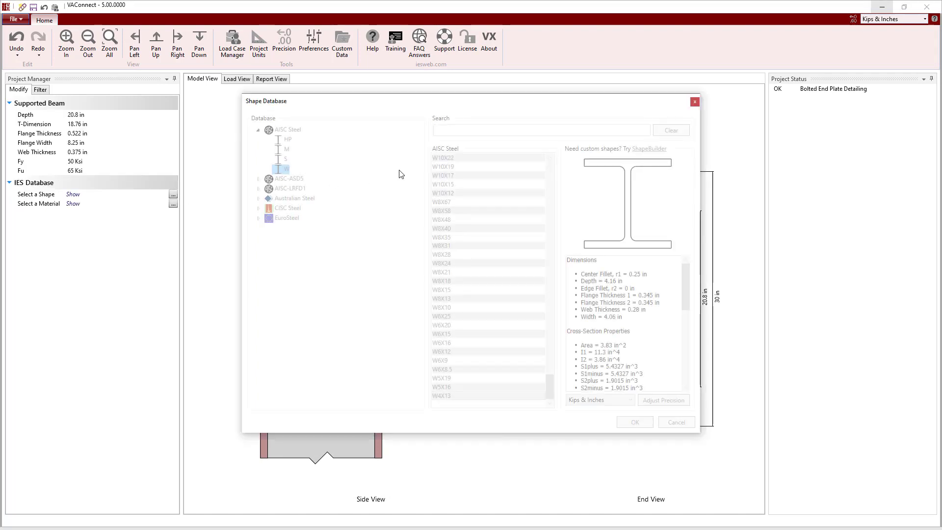
click(485, 129)
text(W21X55)
click(471, 151)
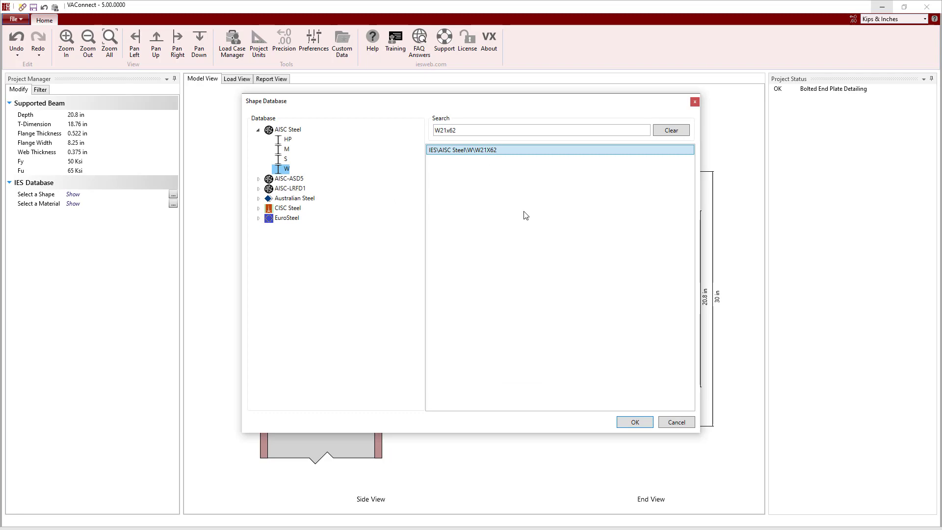
click(635, 422)
click(173, 204)
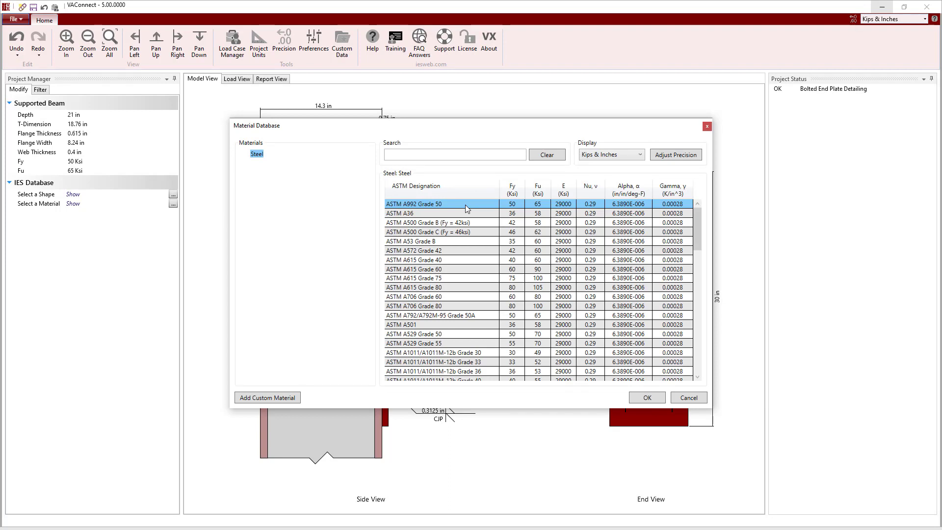
click(646, 399)
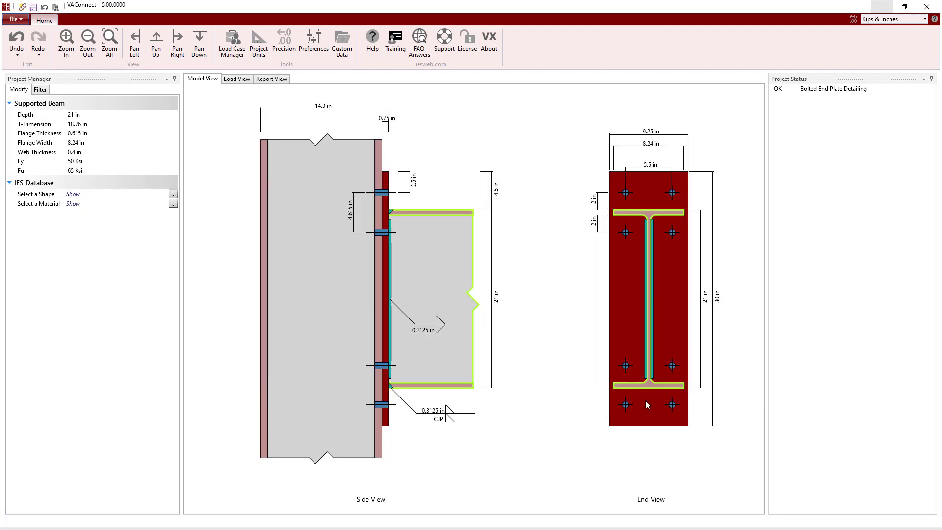
- Change the column to W14X90 and review the Bolted End Plate Detailing messages
click(340, 343)
click(173, 213)
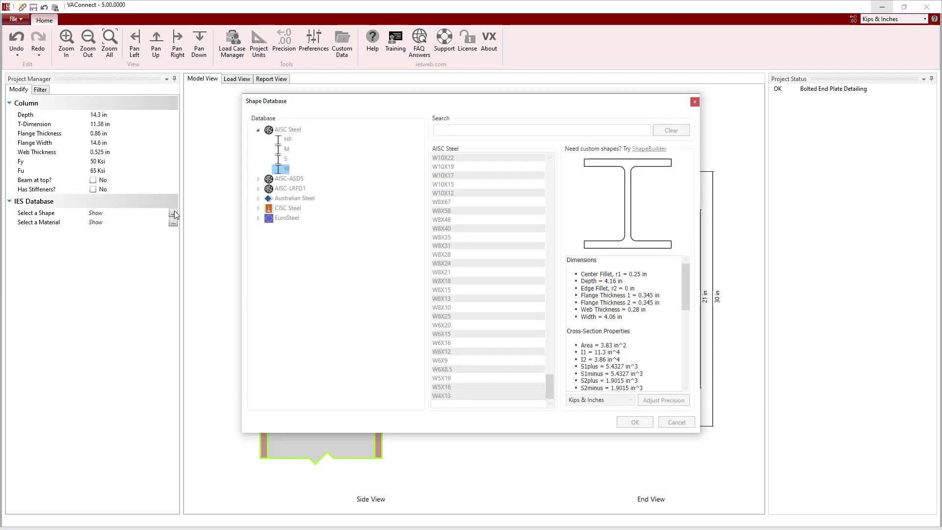
scroll(464, 184, up, 20)
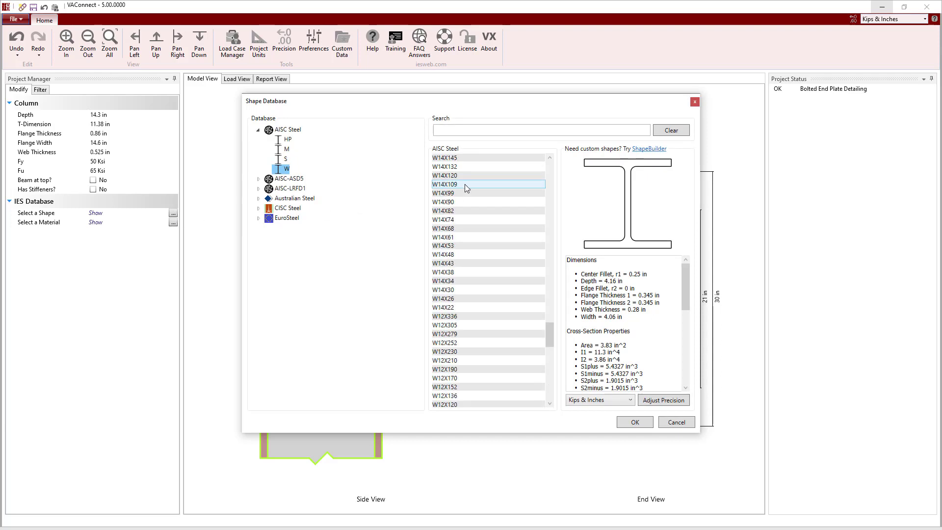
click(461, 202)
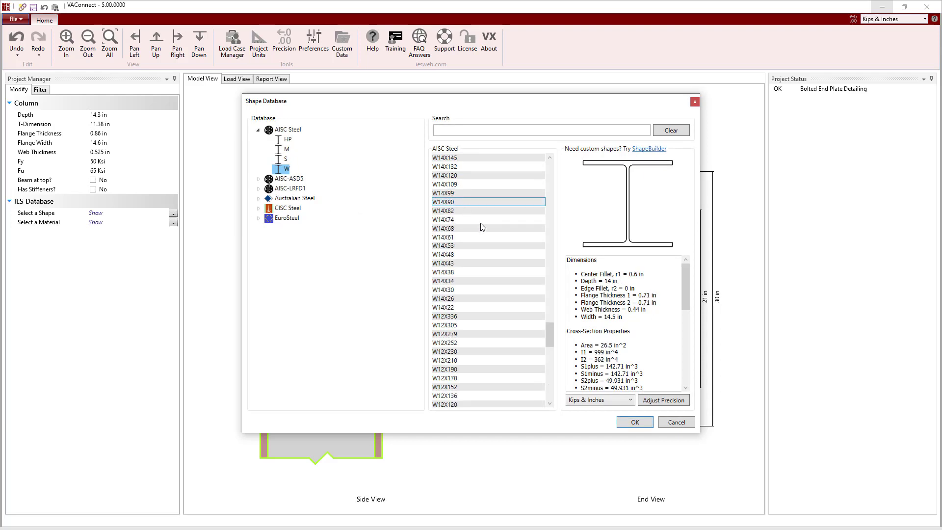
click(634, 422)
double_click(809, 93)
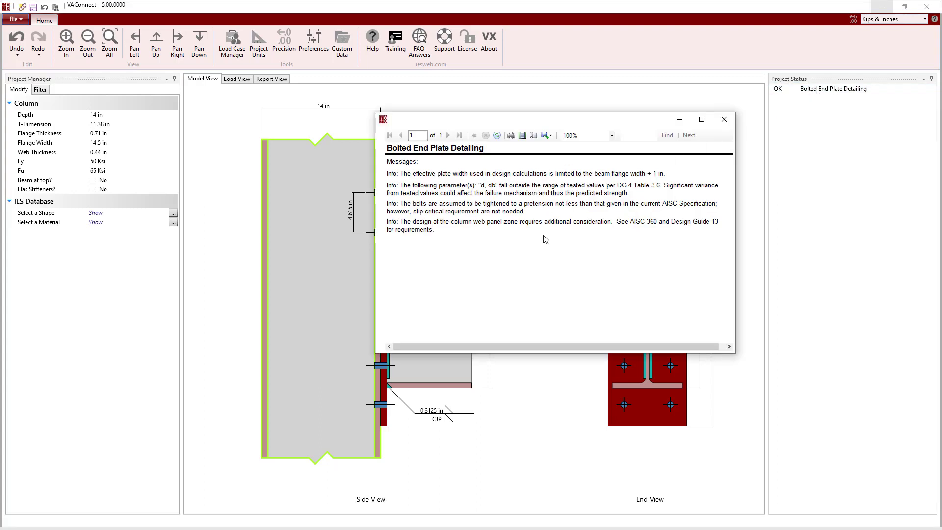
click(724, 119)
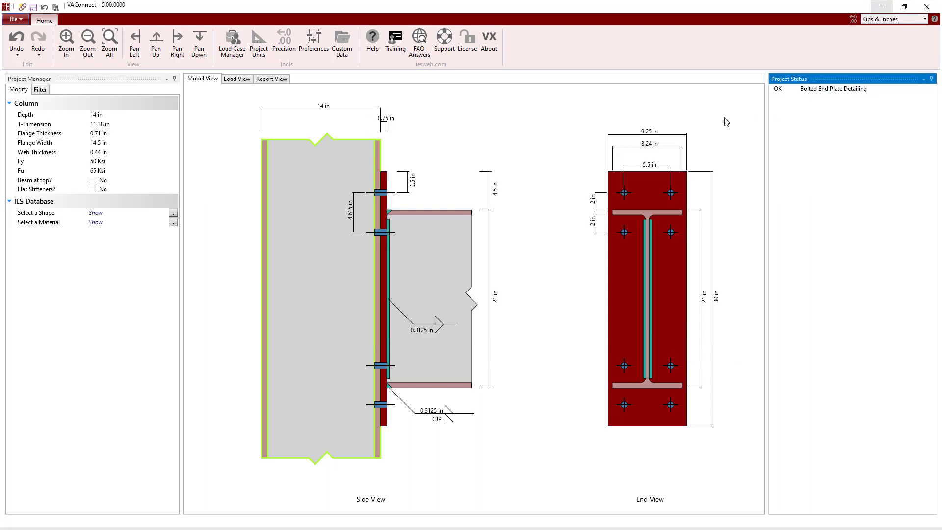
- Rename Load Set 1 to 'Left Connection' in the Load View
click(240, 83)
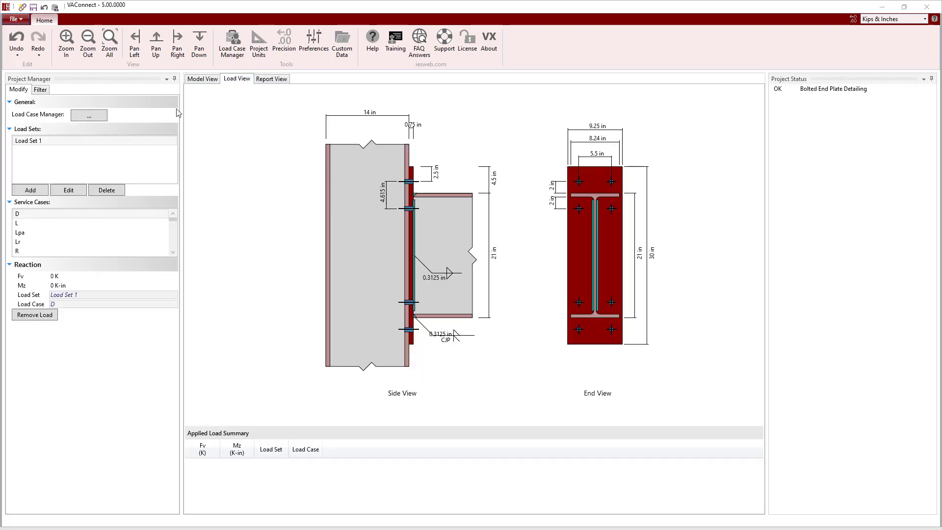
click(112, 142)
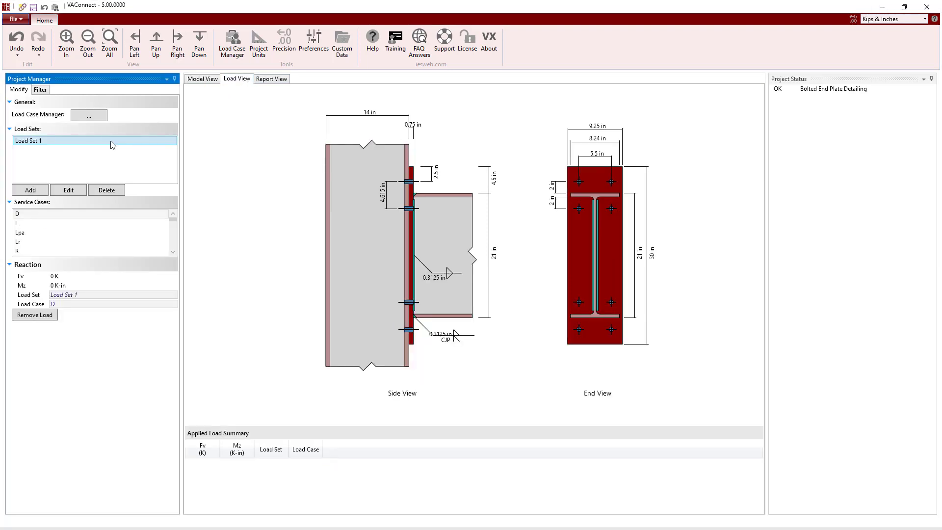
click(69, 190)
text(Left Connection)
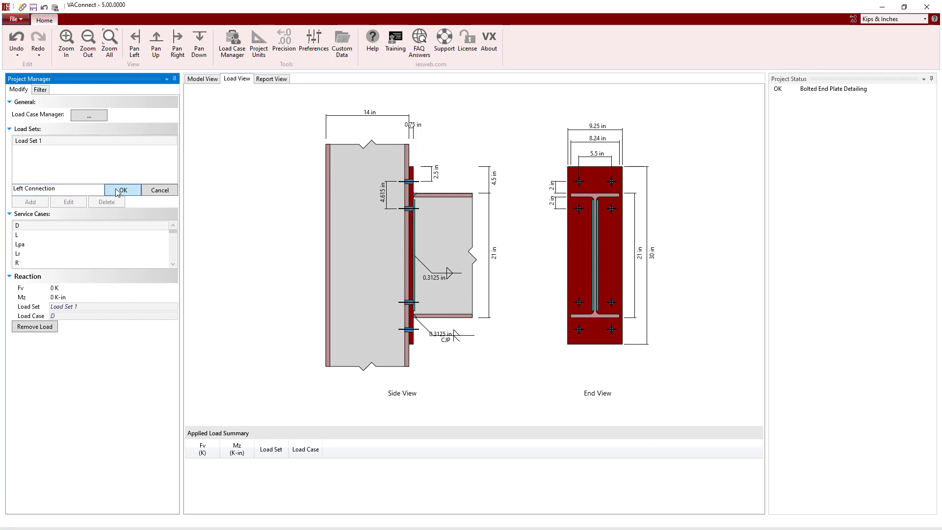
key(Return)
- Give the Left Connection dead load D Fv -50 K and Mz -1000 K-in
click(54, 213)
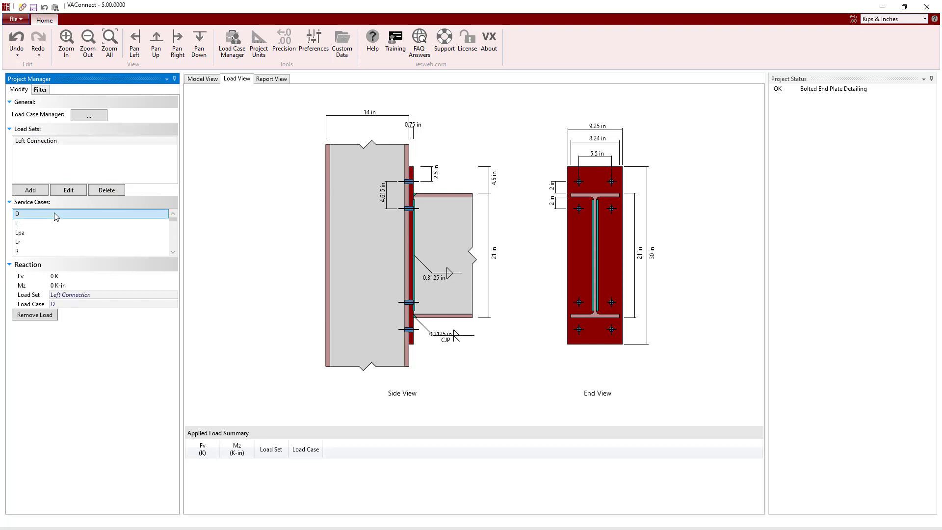
click(72, 275)
text(-50)
key(Tab)
text(-1000)
key(Return)
- Give the Left Connection wind case W+X Fv 30 K and Mz 3000 K-in
click(74, 251)
scroll(74, 251, down, 3)
click(69, 250)
click(69, 275)
text(30)
key(Tab)
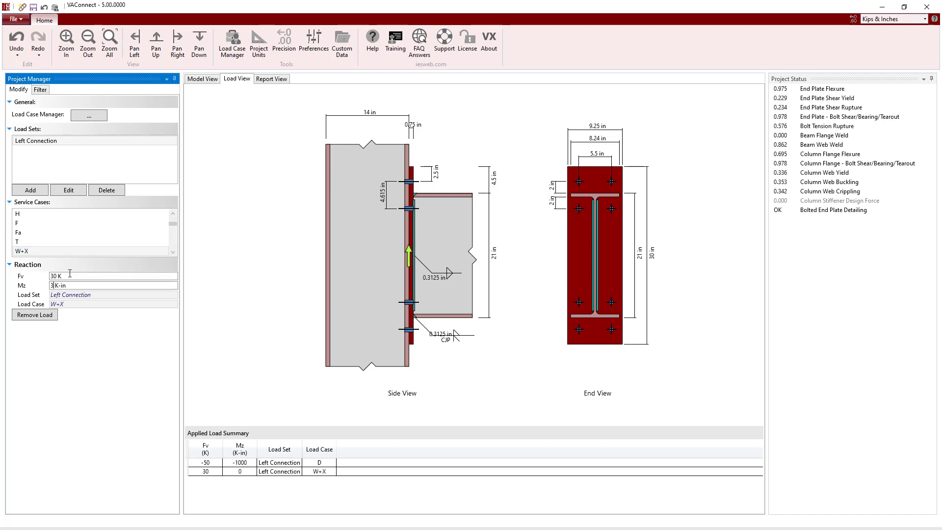
text(3000)
key(Return)
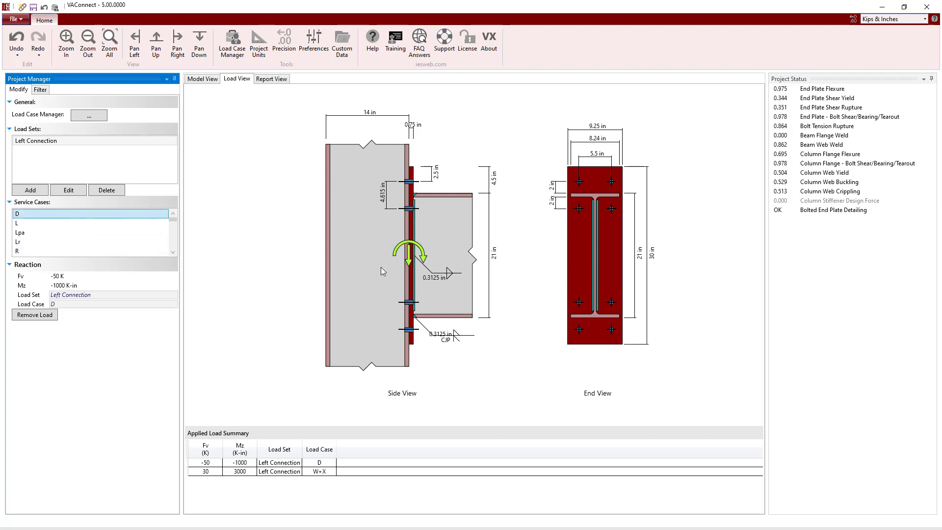
- Add a 'Right Connection' load set with D reactions of -50 K and -1000 K-in
click(41, 191)
text(Right Connection)
click(118, 189)
click(73, 274)
text(-50)
key(Tab)
text(-1000)
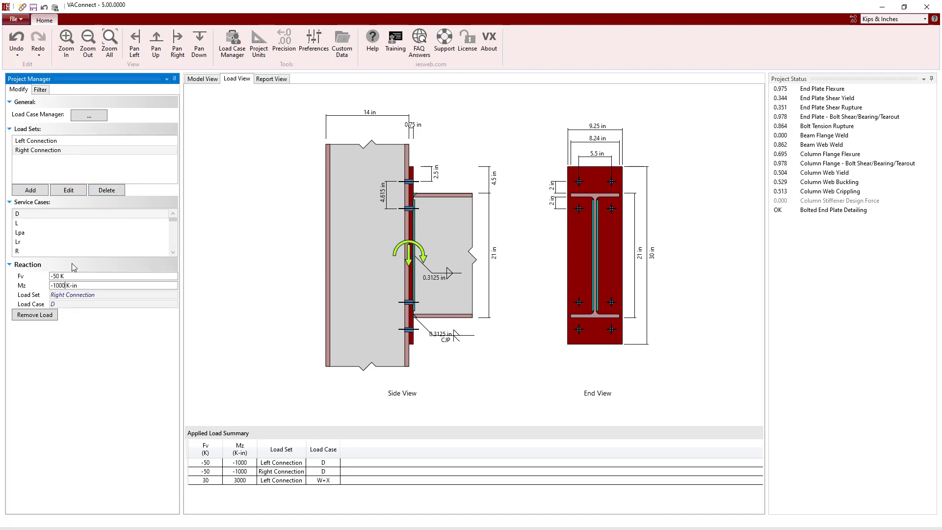
key(Return)
- Enter Right Connection W+X reactions of -30 K and -3000 K-in
click(73, 275)
text(-30)
key(Tab)
text(-3000)
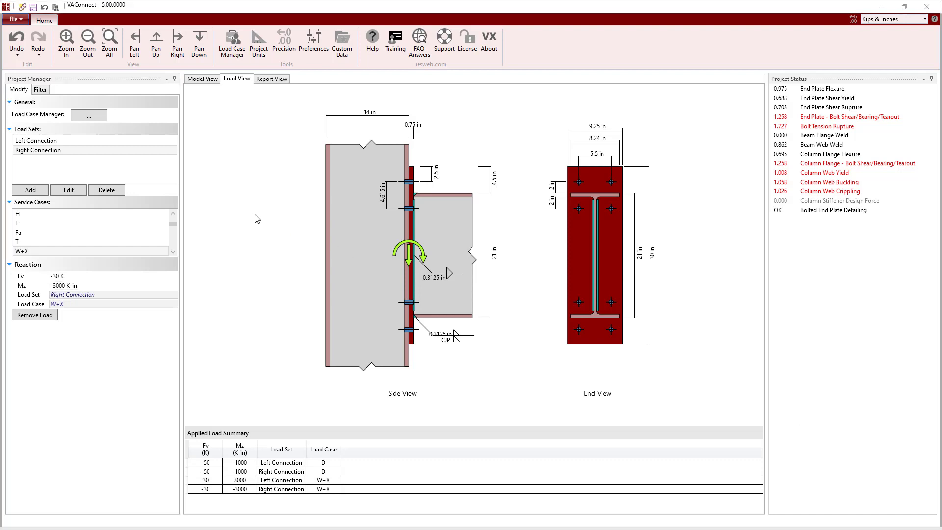
click(94, 117)
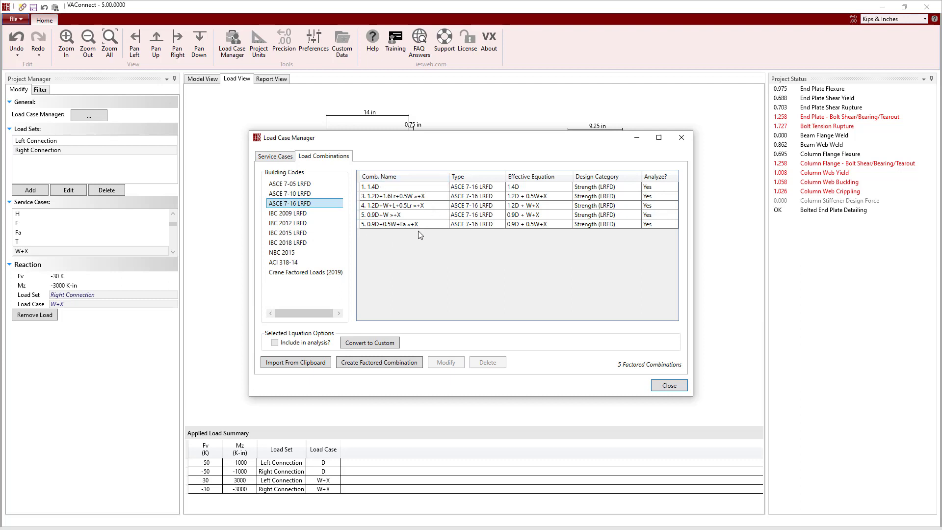
click(671, 387)
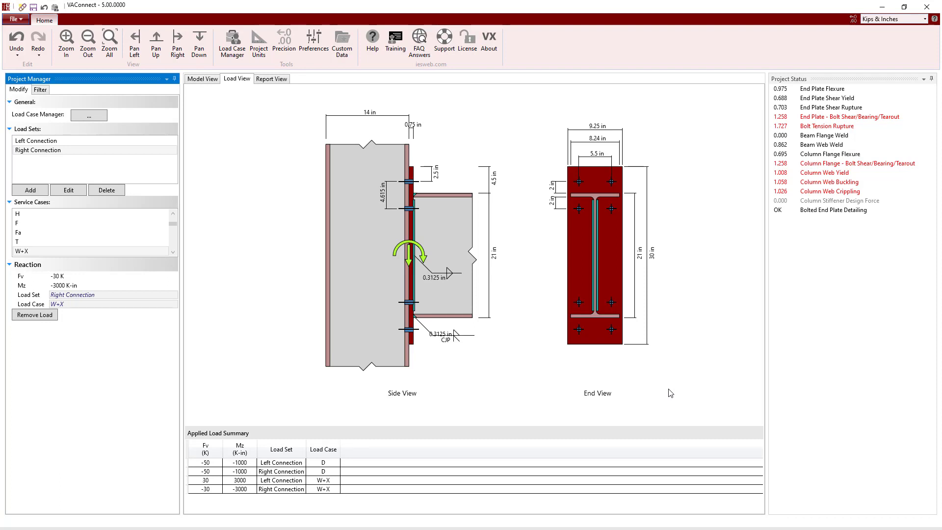
click(806, 98)
- Review the end plate bolt shear, bearing and tearout report, then close it
click(824, 123)
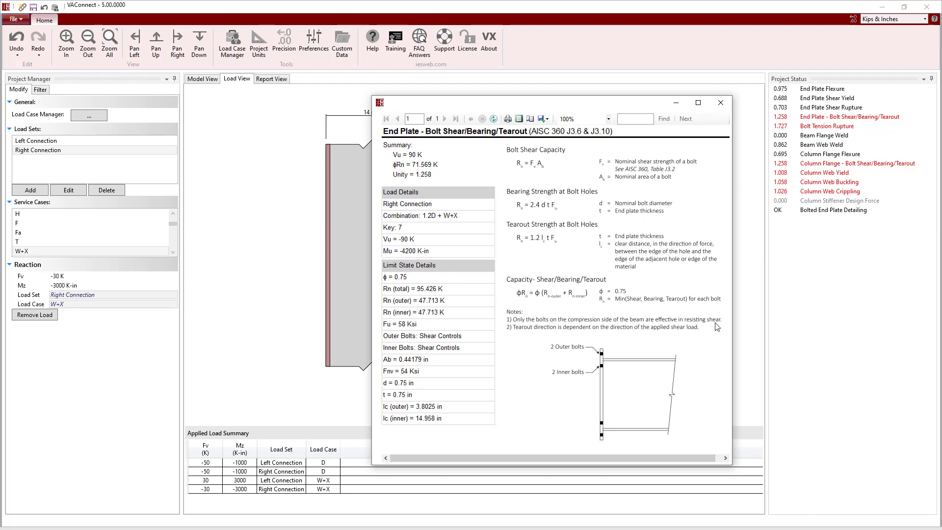
click(721, 104)
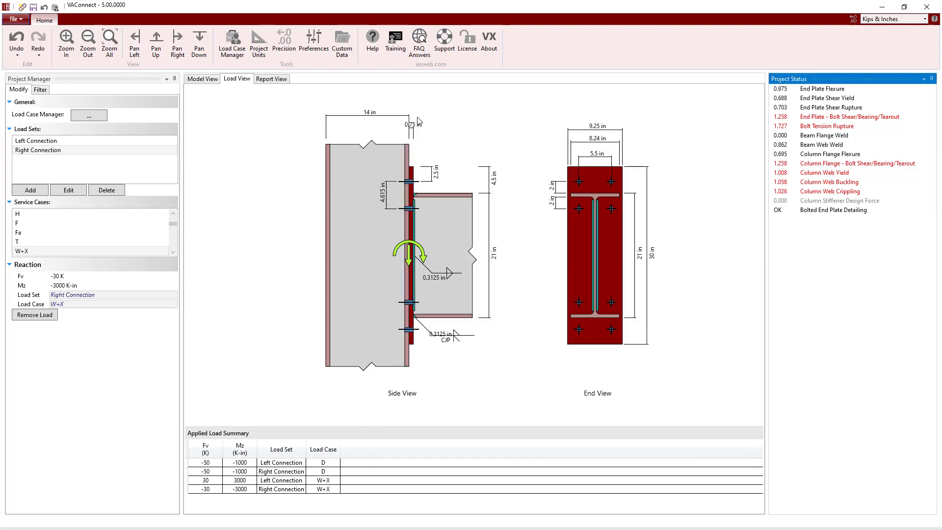
- Change the bolt group diameter to 0.875 in, then settle on 1 in
click(203, 80)
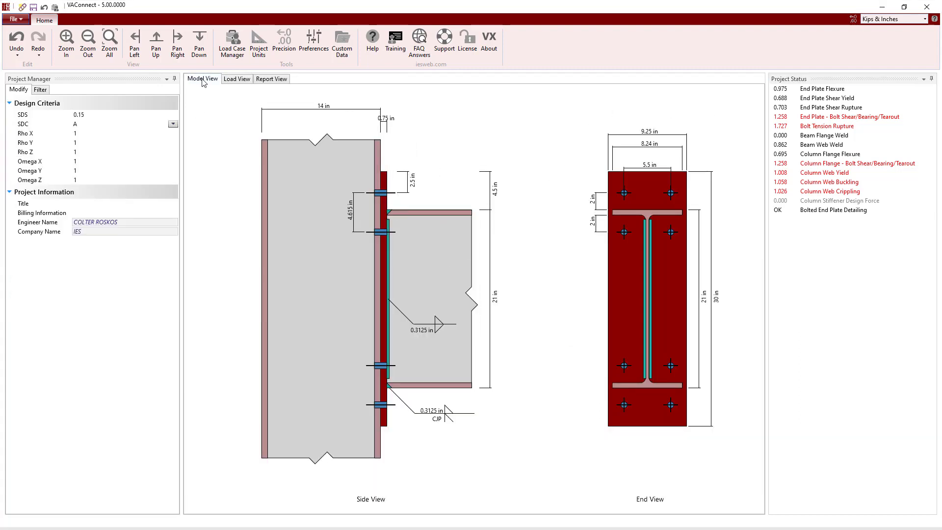
click(387, 198)
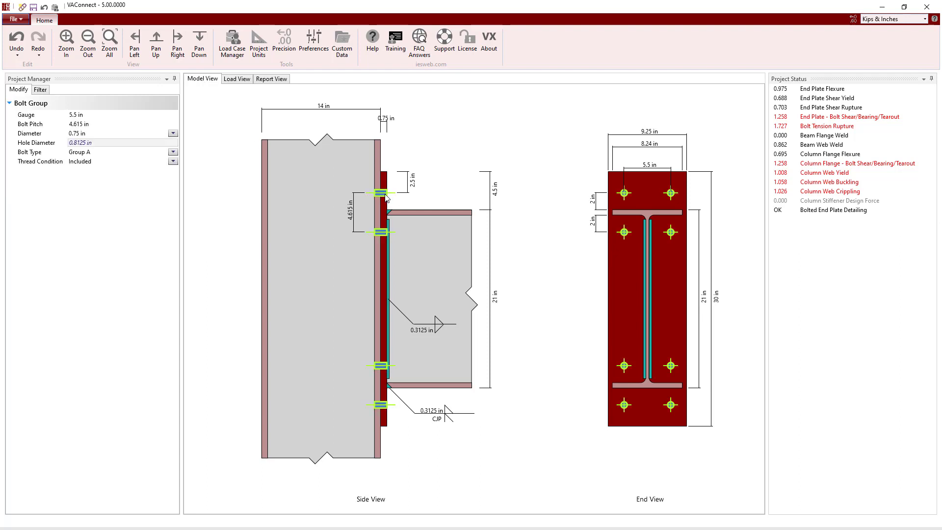
click(173, 134)
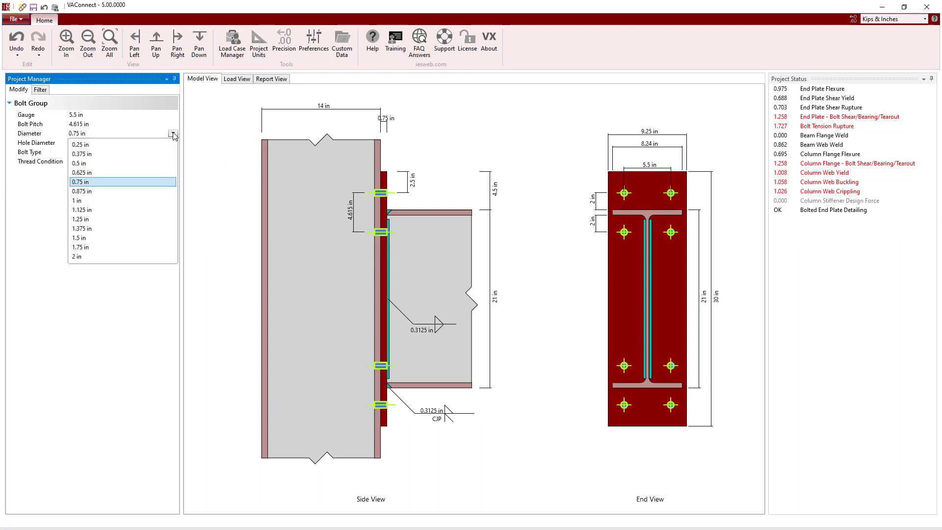
click(143, 191)
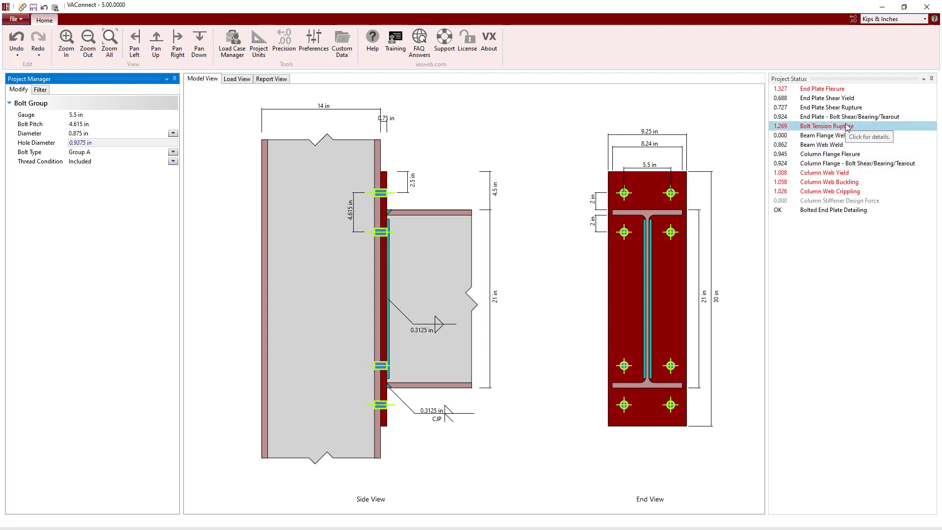
click(172, 134)
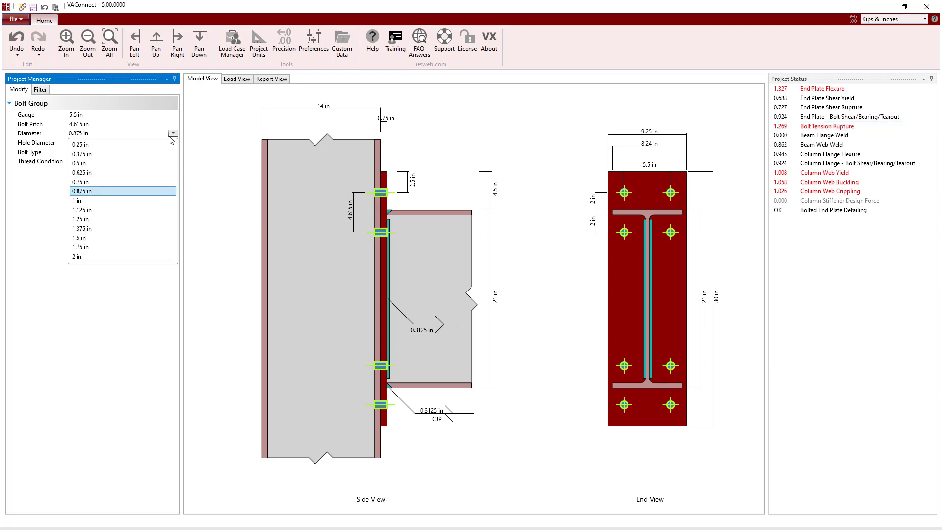
click(129, 201)
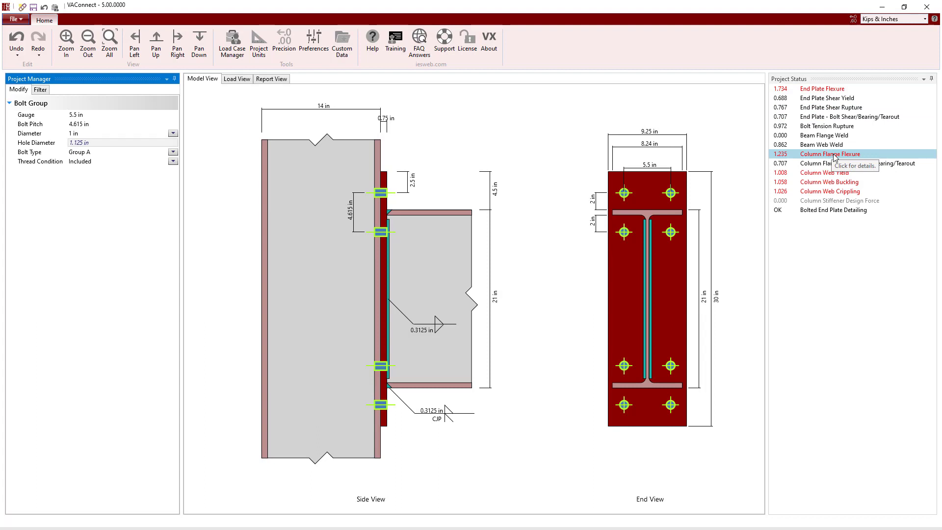
- Review the End Plate Flexure calculation details showing the 1.734 unity
click(825, 92)
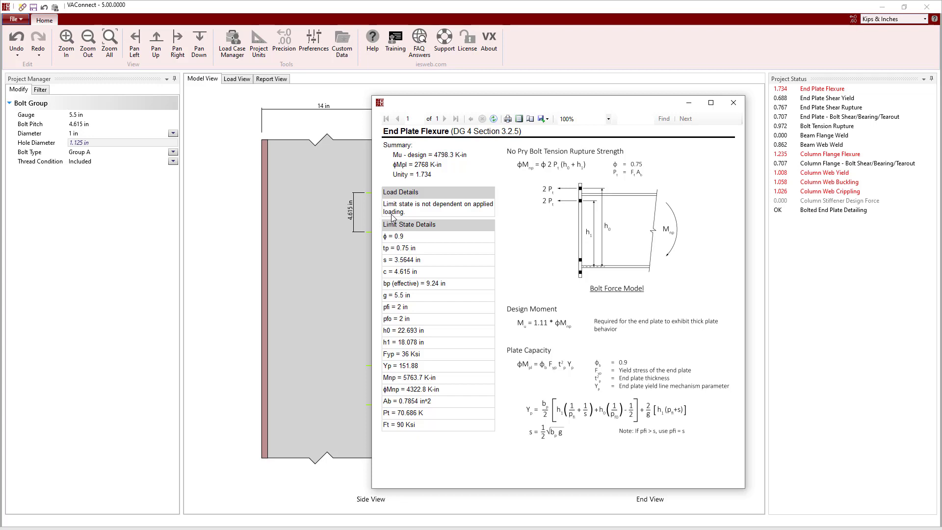
click(733, 102)
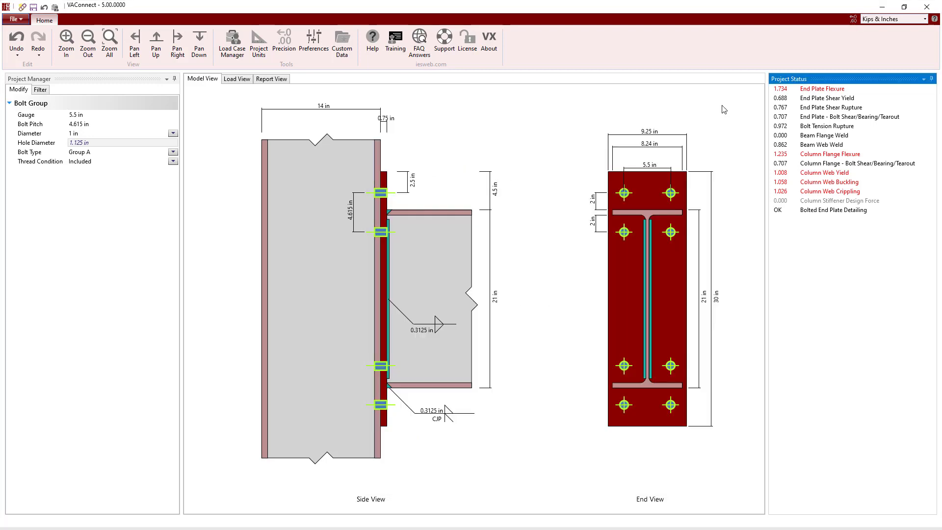
- Set the end plate thickness to 1 in, then select the column
click(385, 206)
click(81, 131)
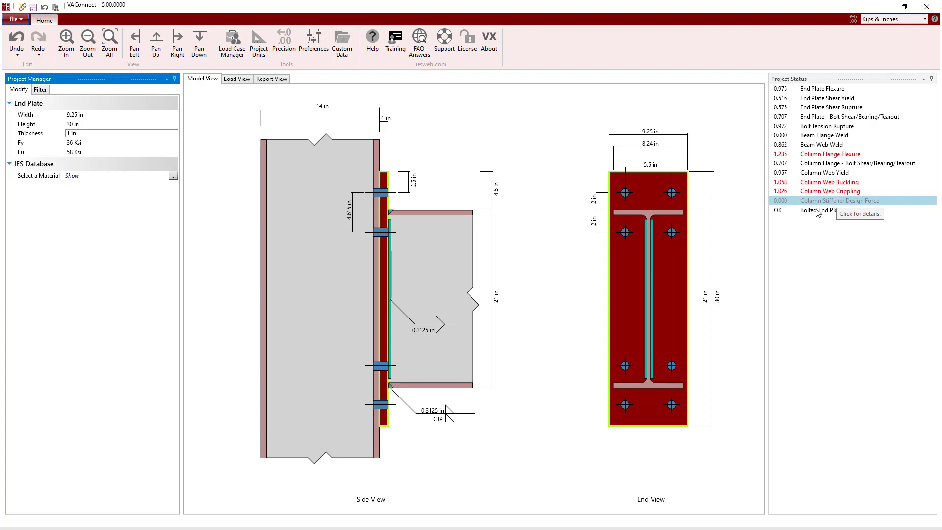
click(331, 334)
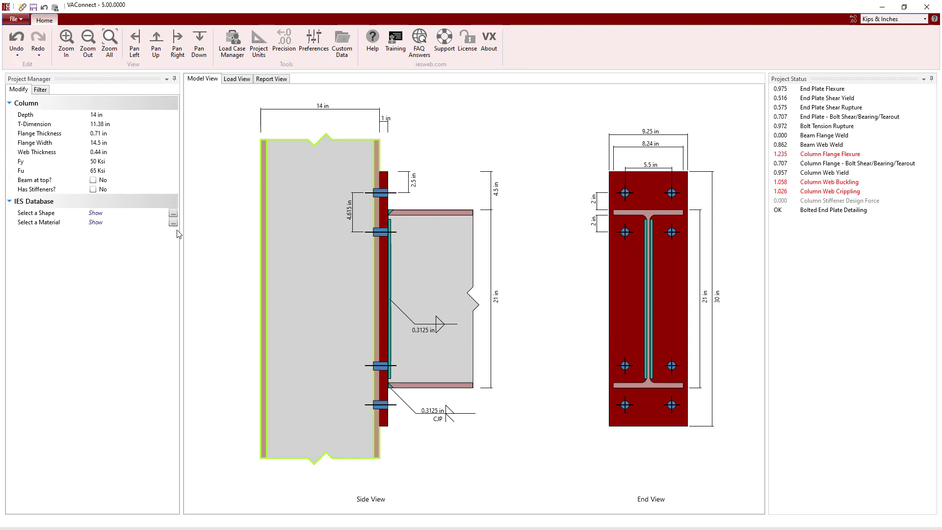
click(173, 214)
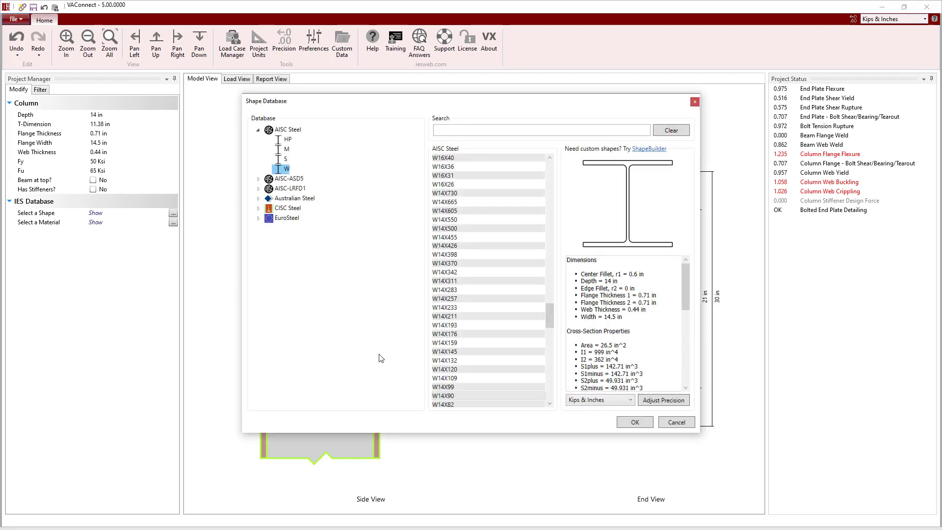
click(443, 370)
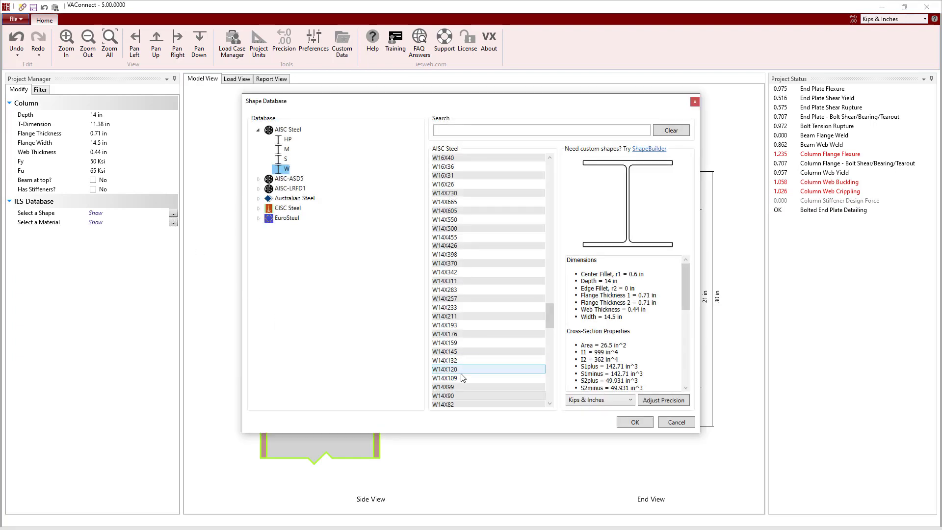
click(633, 423)
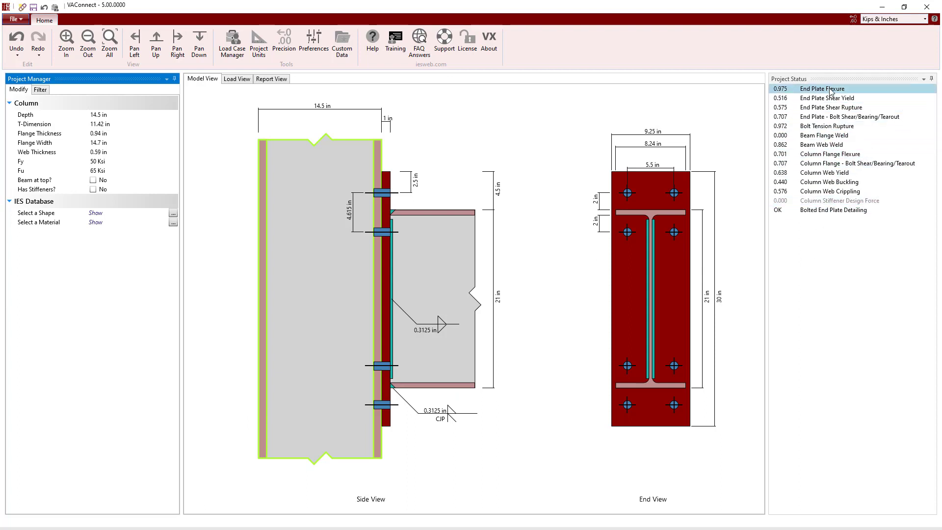
click(16, 43)
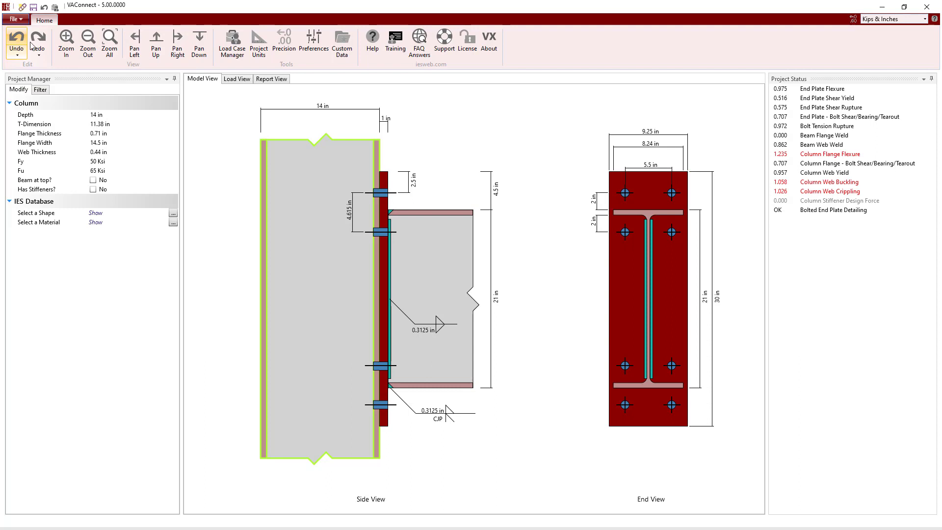
double_click(836, 155)
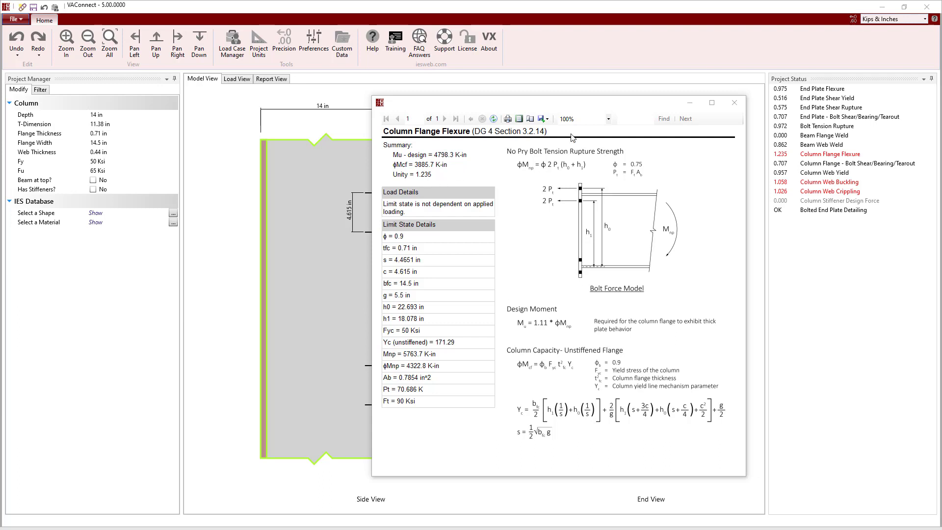
click(735, 103)
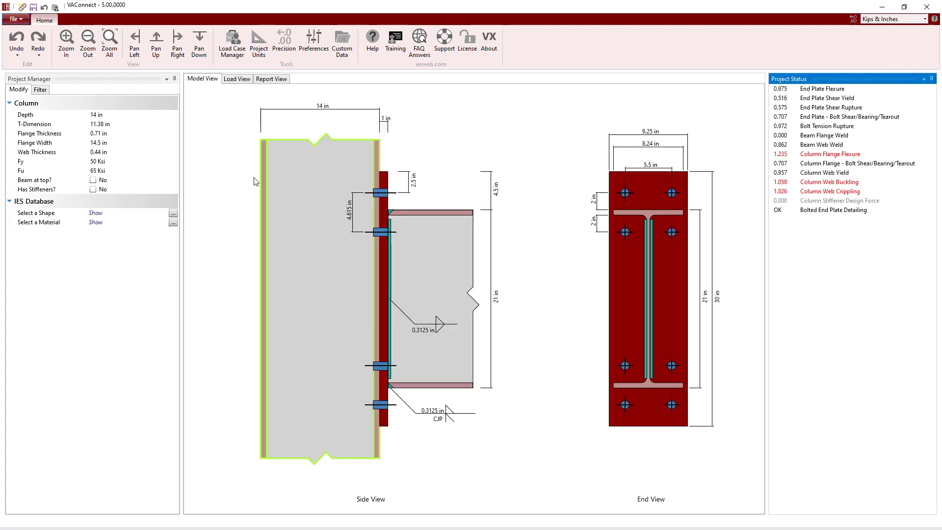
- Enable column stiffeners and check Column Flange Flexure, now 0.683
click(94, 190)
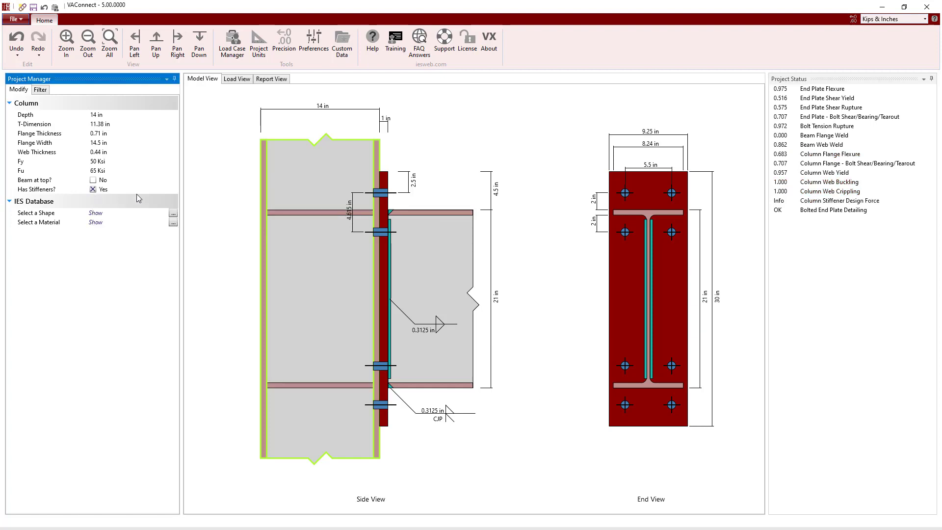
double_click(817, 156)
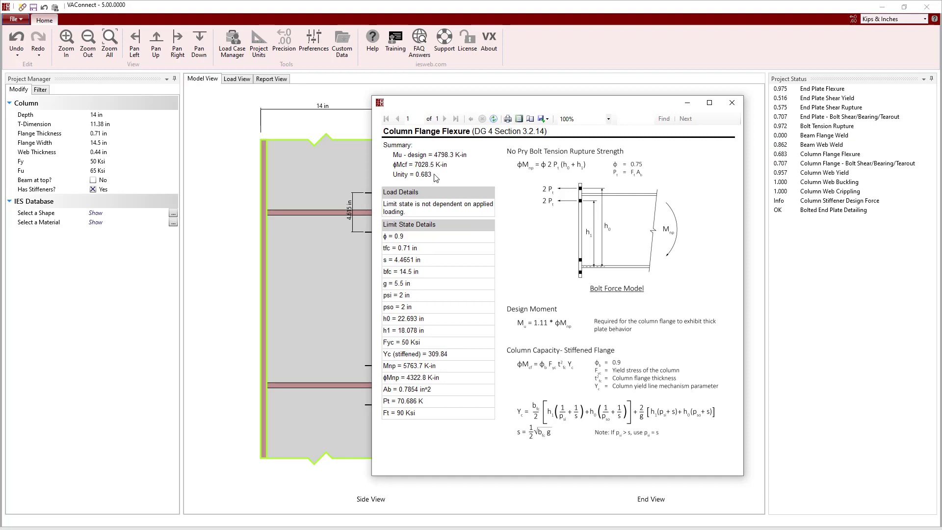
click(732, 103)
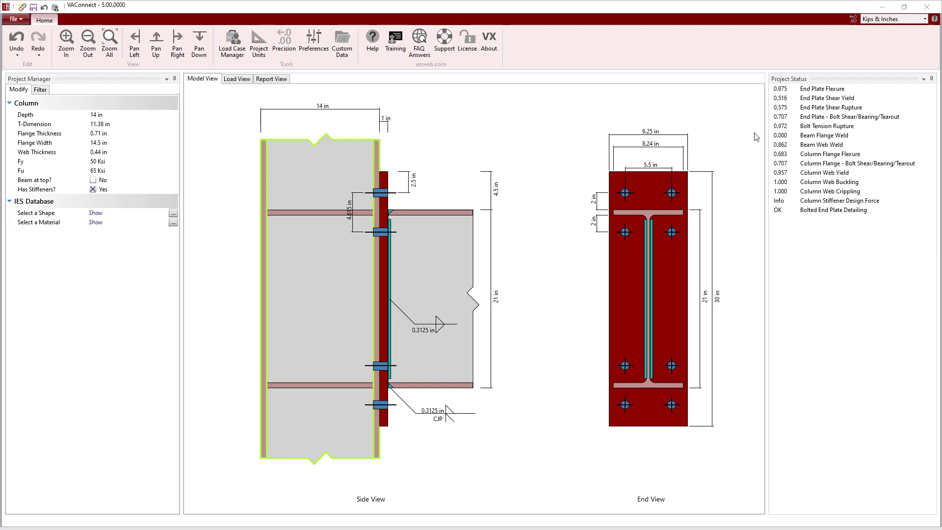
click(836, 203)
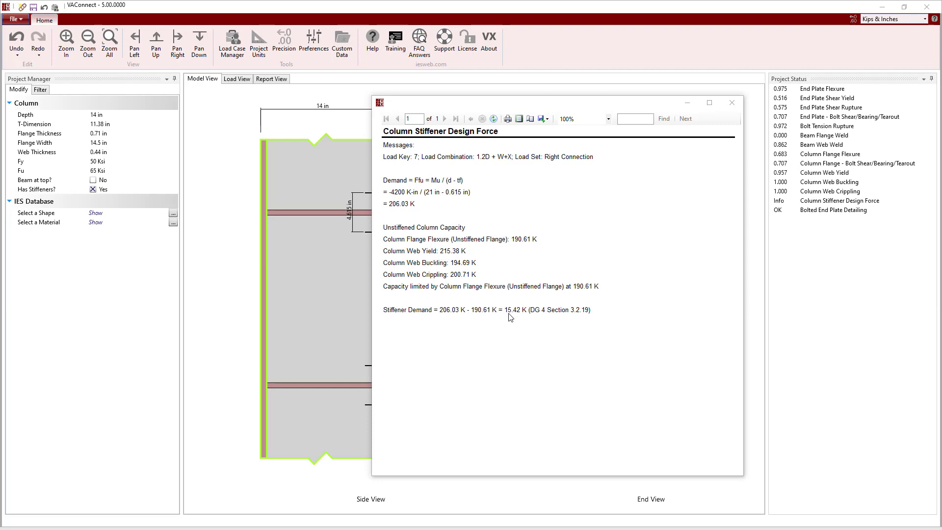
click(732, 103)
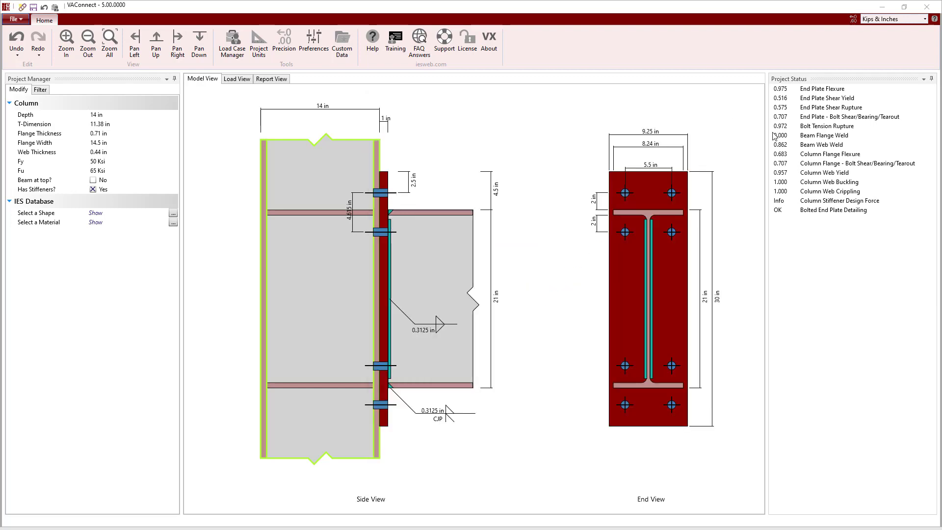
double_click(848, 184)
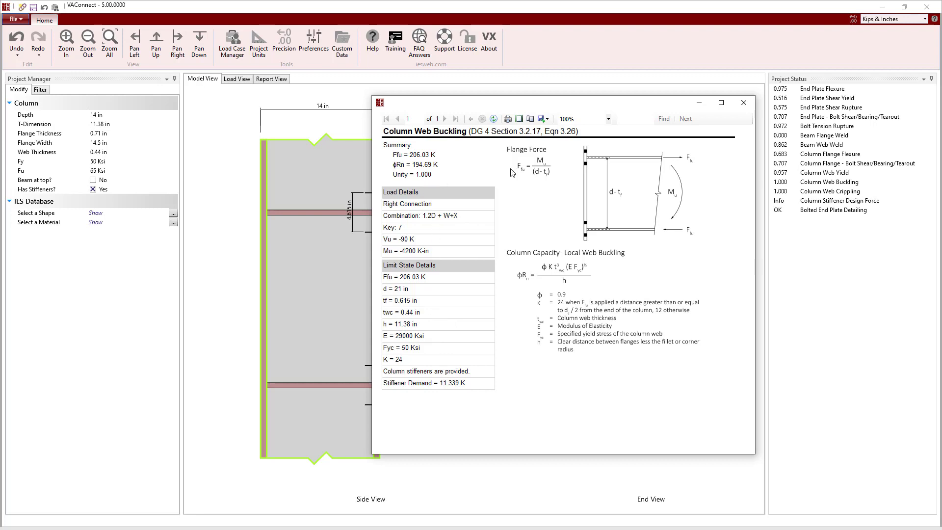
click(750, 104)
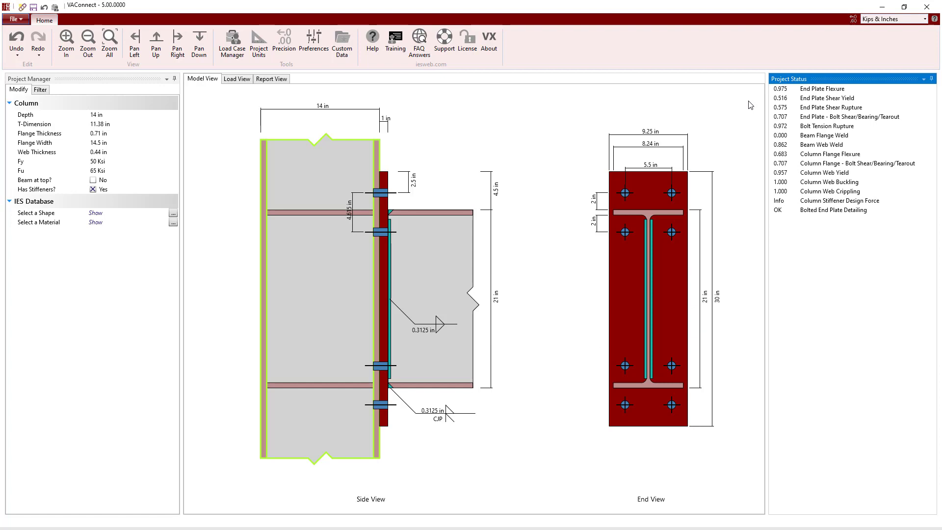
double_click(811, 176)
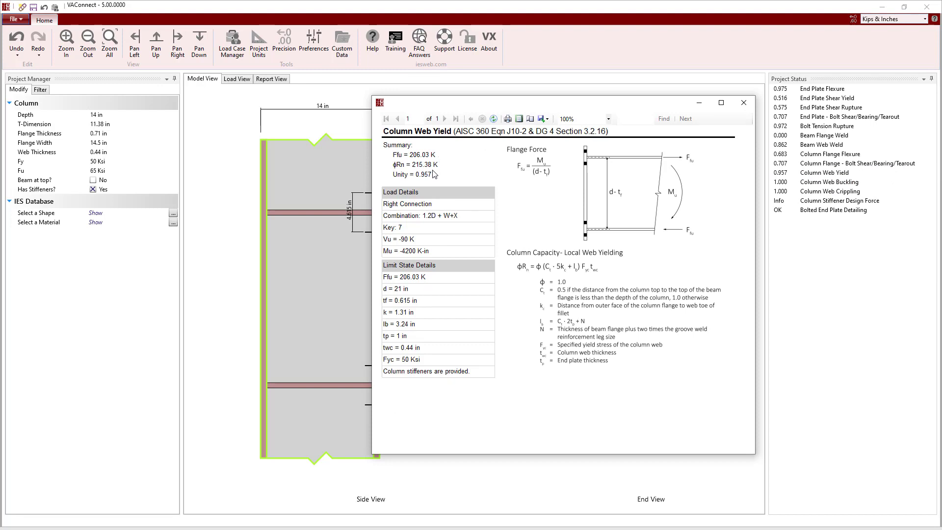
click(745, 103)
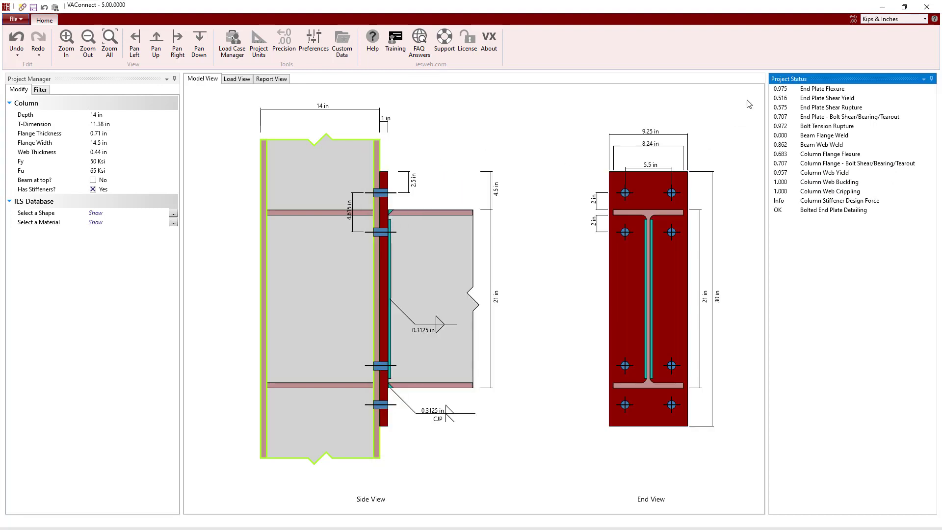
- Mark the beam as framing at the column top with 6 in to top of beam
click(92, 181)
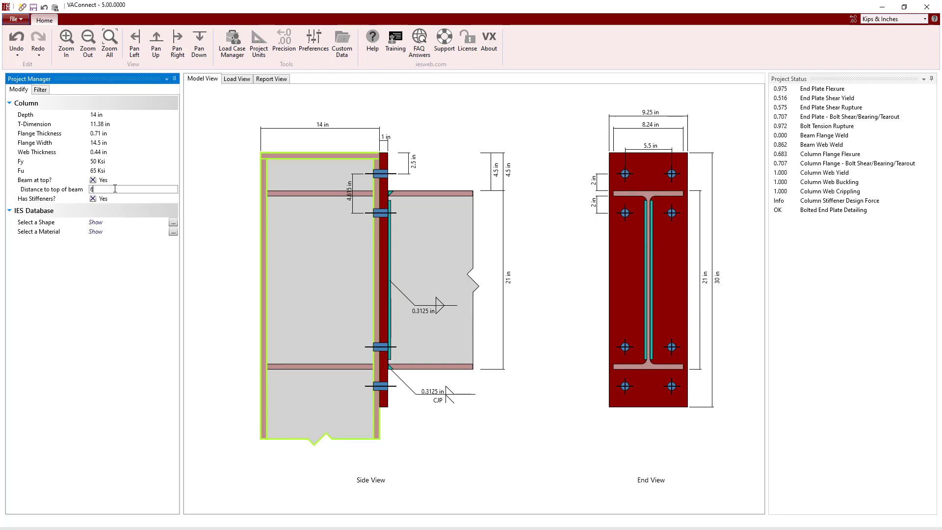
click(115, 189)
text(6)
key(Return)
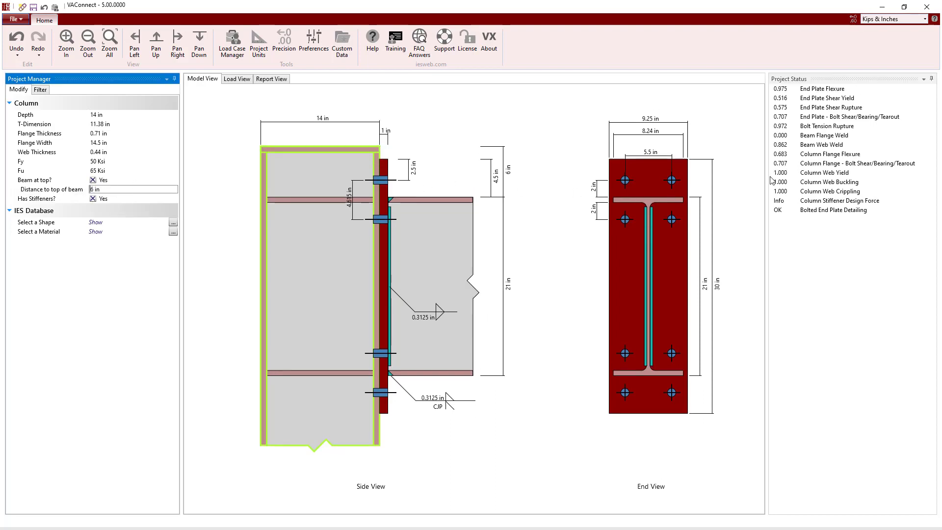
- Review the Column Web Yield (1.000) and Column Stiffener Design Force (84.704 K) reports
double_click(812, 174)
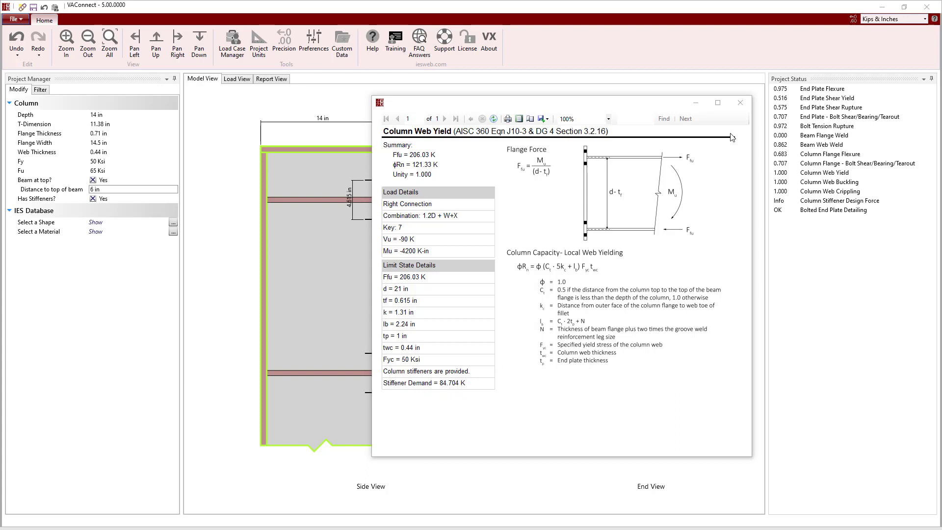
click(740, 103)
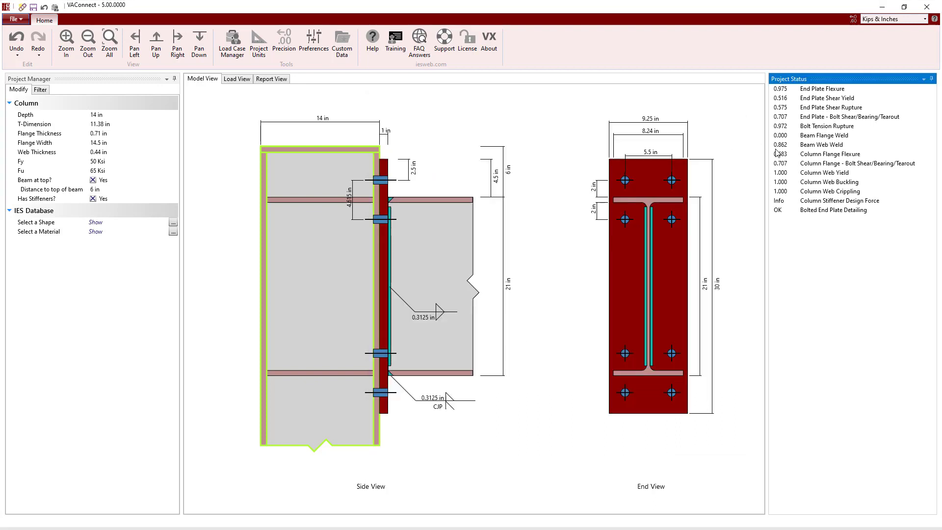
double_click(833, 204)
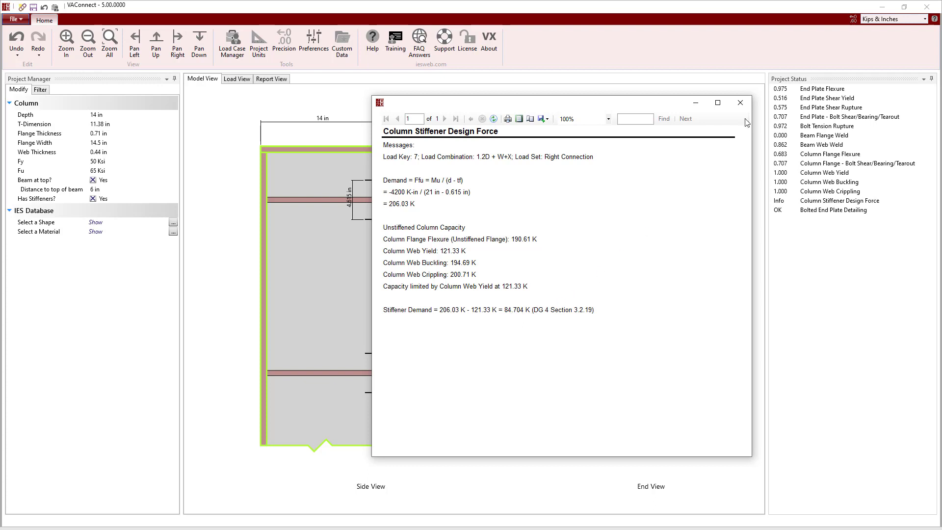
click(741, 104)
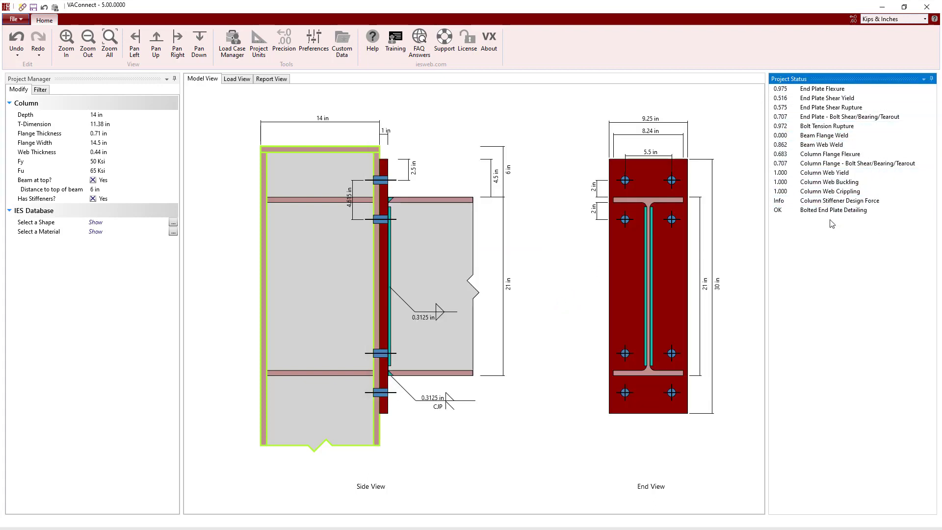
- Keep CJP flange welds and the 0.3125 in fillet web weld, then show the report view
click(390, 199)
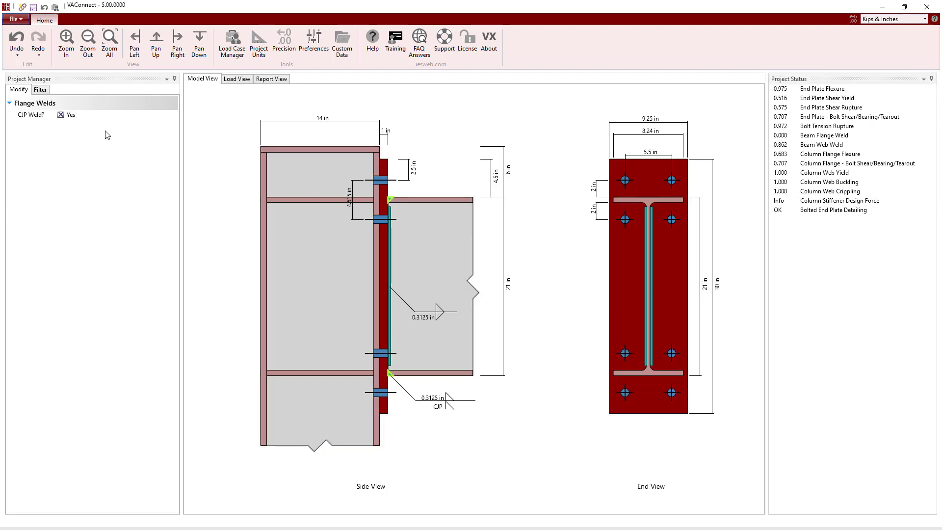
click(61, 115)
click(61, 115)
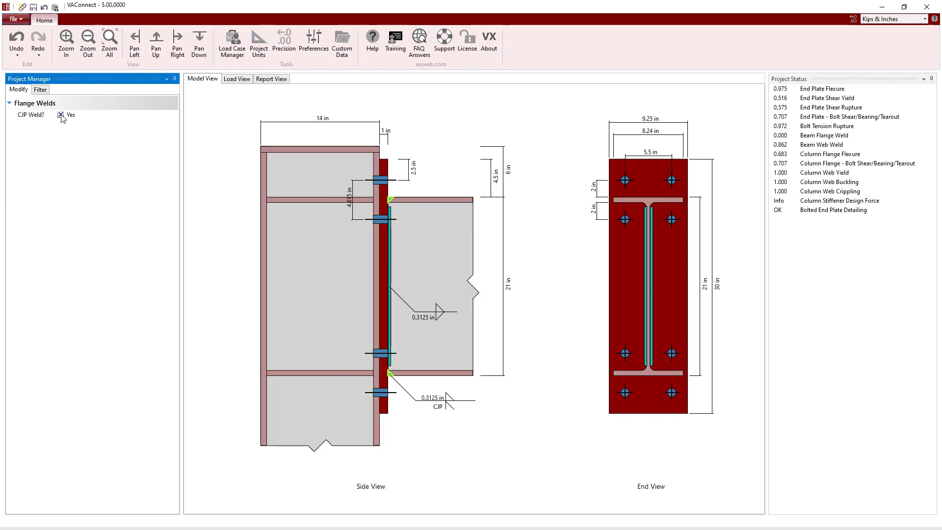
click(389, 269)
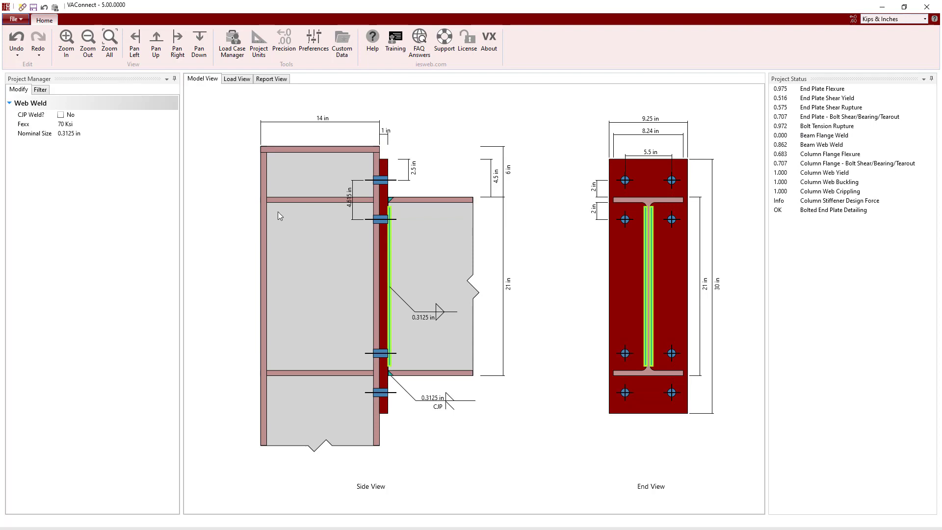
click(60, 115)
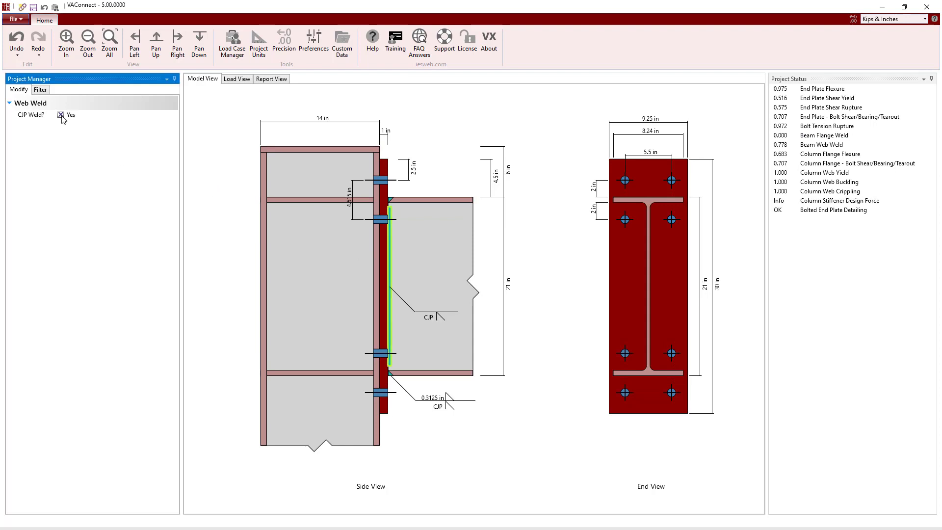
click(62, 116)
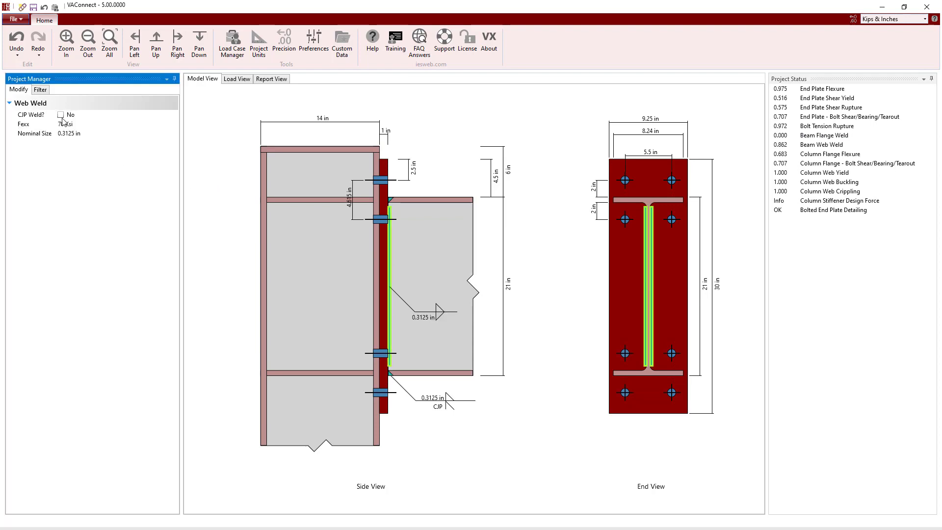
click(217, 182)
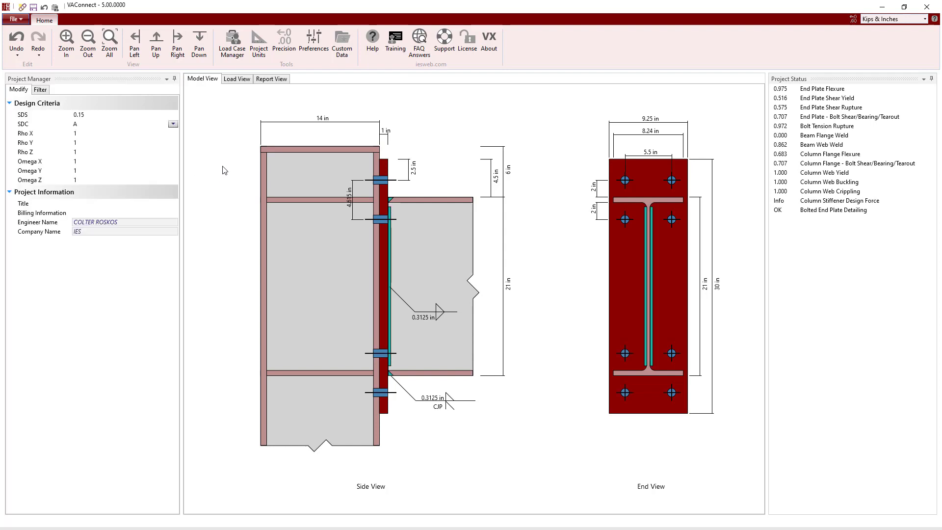
click(278, 83)
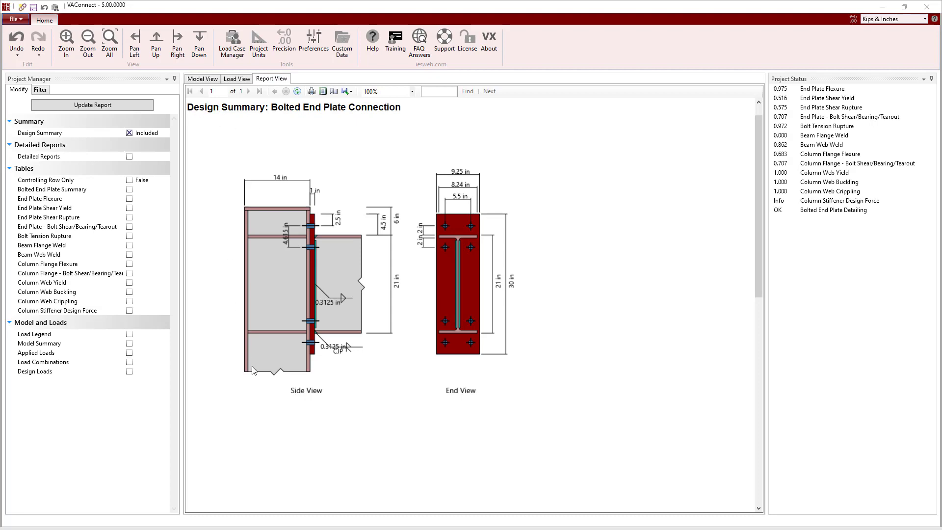
- Regenerate the report with detailed calculations instead of the design summary
scroll(455, 429, down, 4)
scroll(455, 429, down, 5)
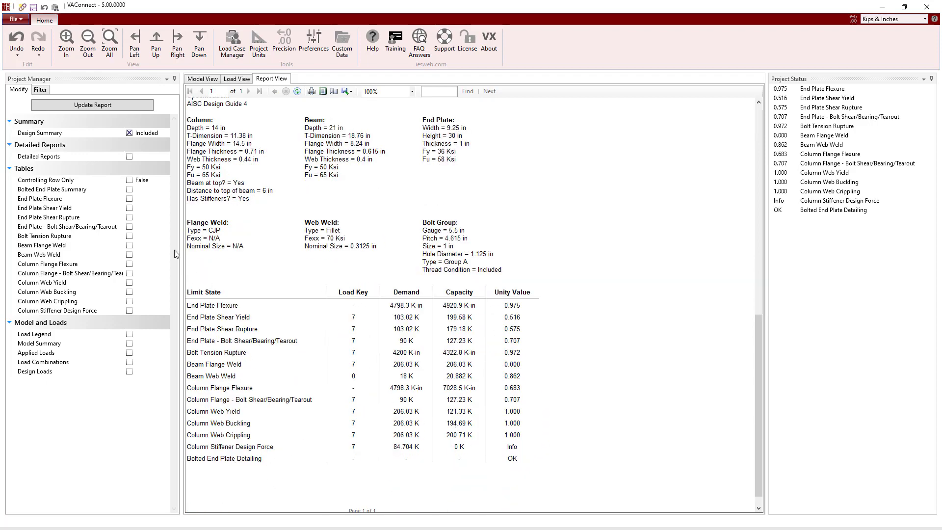
click(129, 156)
click(129, 132)
click(128, 106)
- Replace the detailed calculations with only End Plate Flexure and End Plate Shear Yield tables
scroll(388, 225, down, 10)
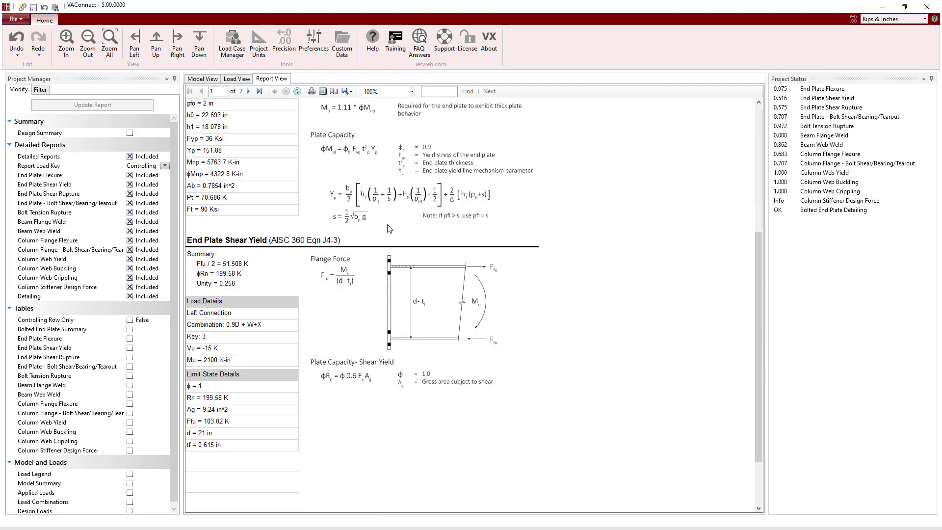
scroll(389, 229, down, 5)
click(130, 156)
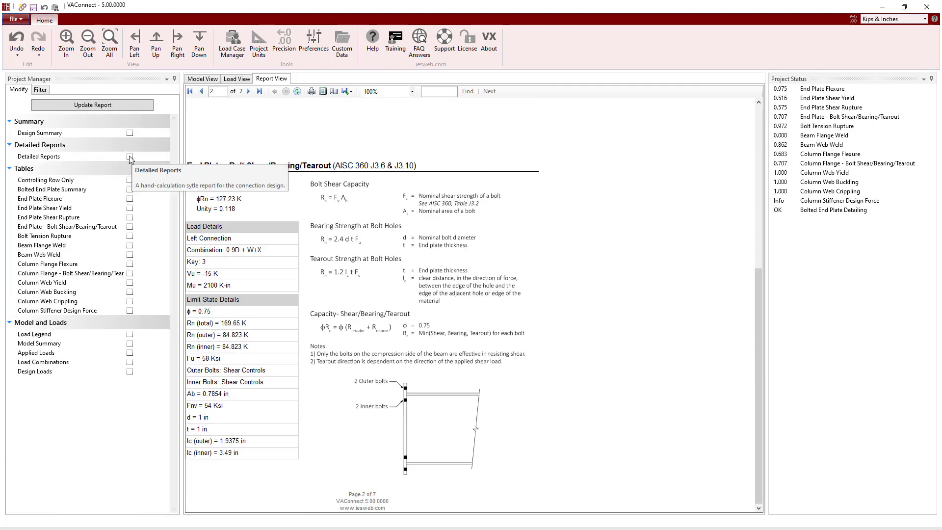
click(130, 198)
click(130, 207)
click(134, 108)
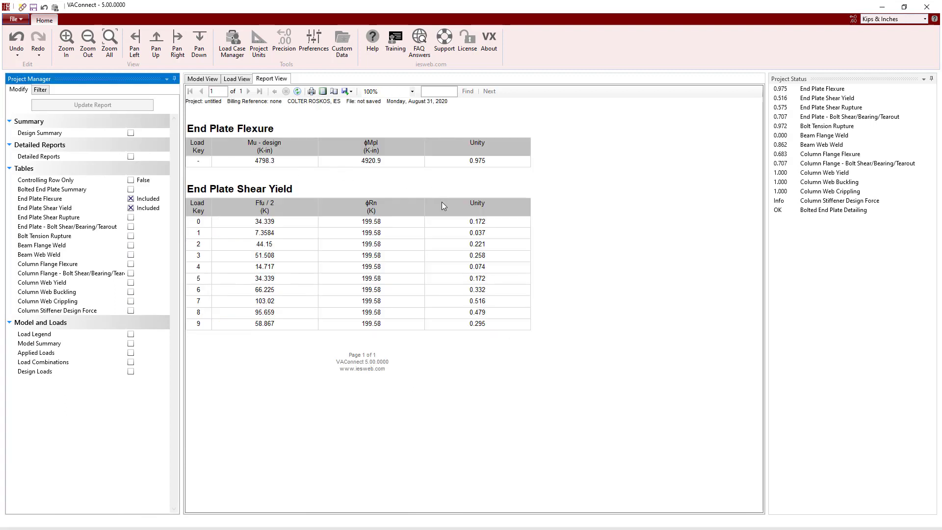
- Return to the Model View showing the connection's side and end view drawings
click(202, 79)
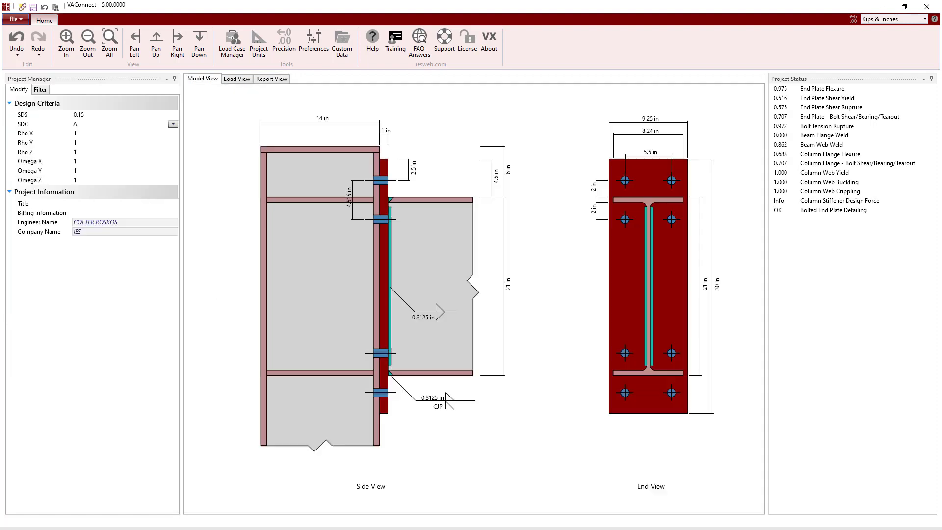